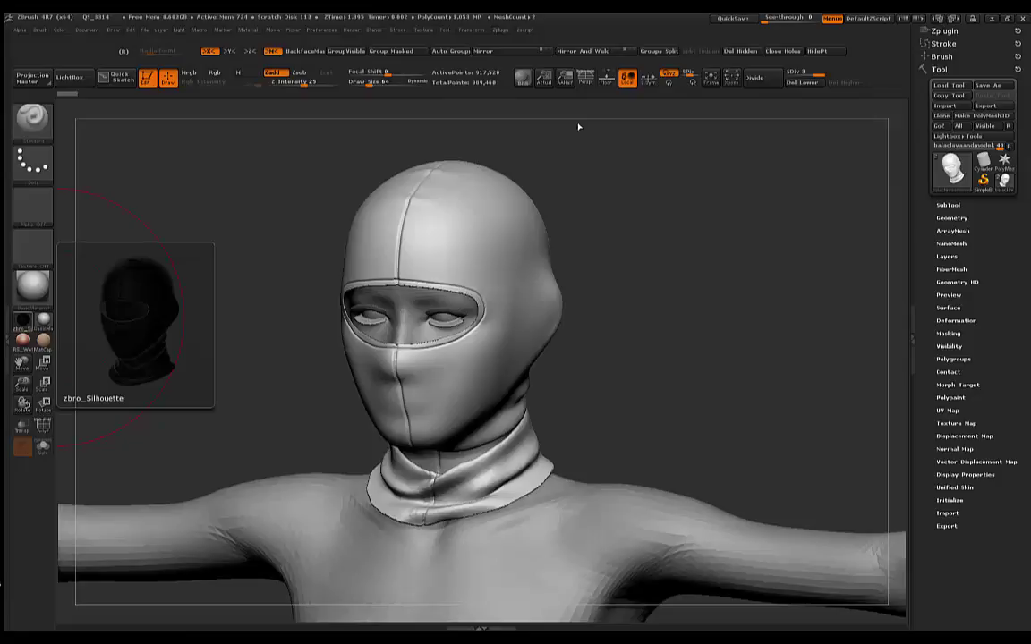
Show the Tool > Surface noise controls and orbit the balaclava head back to face forward
{"action": "left_click_drag", "start_coordinate": [660, 253], "coordinate": [683, 246]}
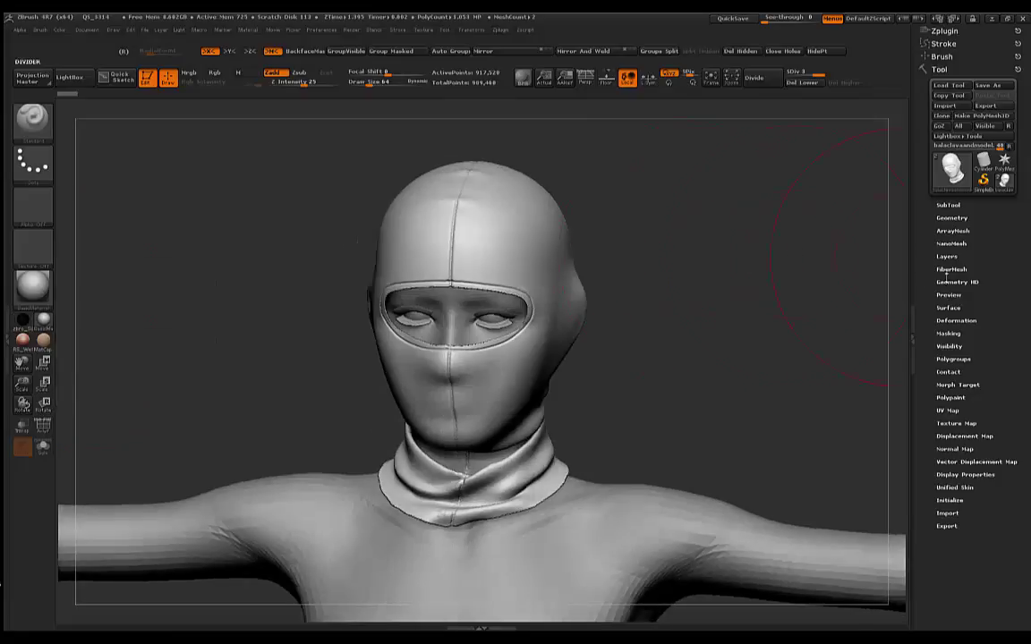
{"action": "left_click", "coordinate": [948, 307]}
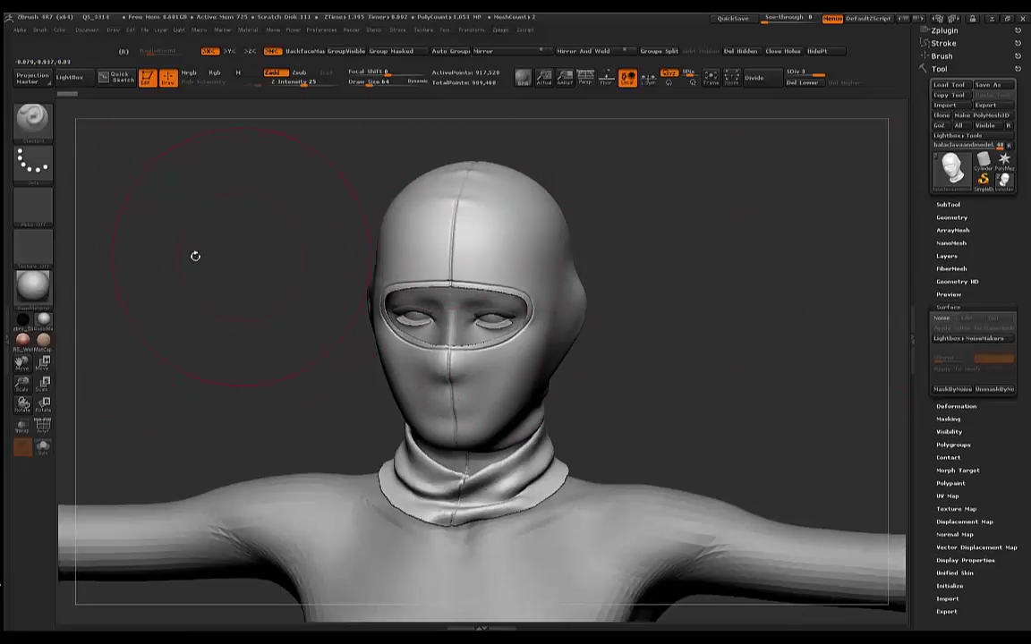
{"action": "left_click_drag", "start_coordinate": [740, 212], "coordinate": [603, 249]}
{"action": "left_click_drag", "start_coordinate": [712, 219], "coordinate": [663, 214]}
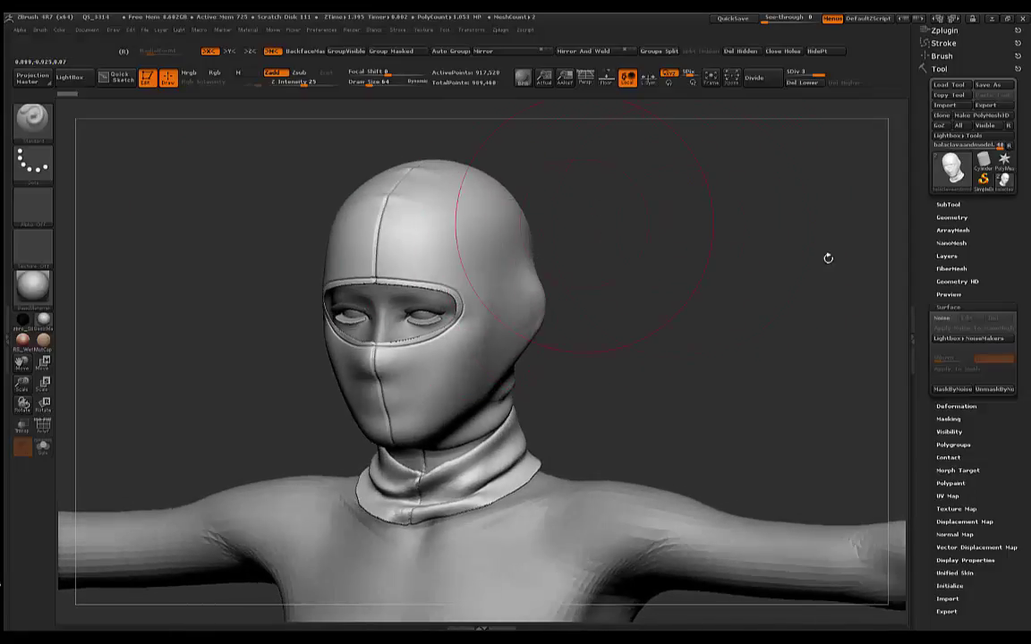
In NoiseMaker, set Noise Scale to 1.1852, toggle Magnify By Mesh, and enable NoisePlug, crashing ZBrush
{"action": "left_click", "coordinate": [942, 317]}
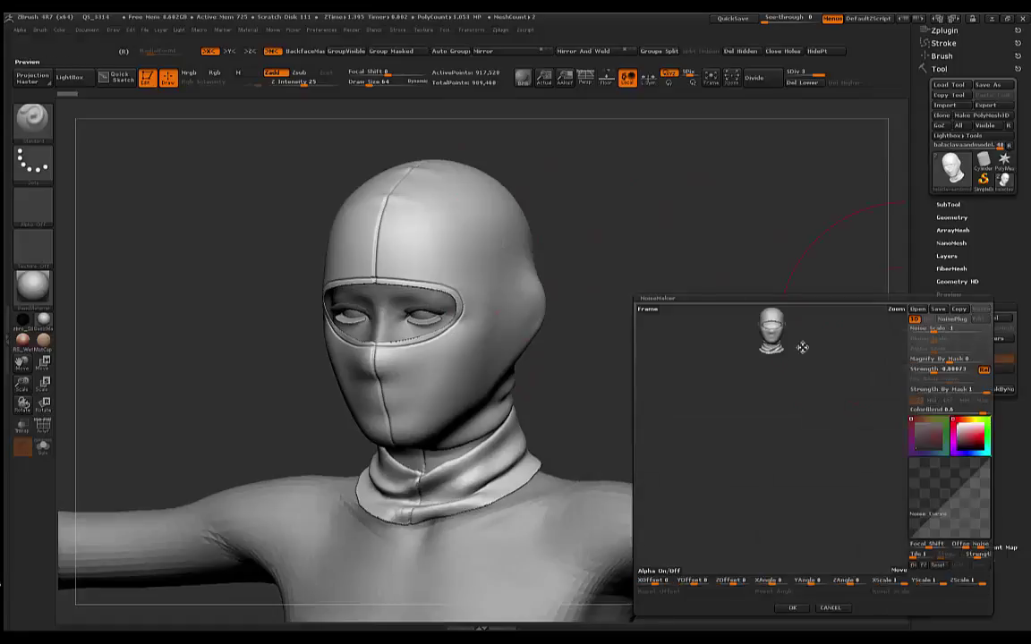
{"action": "left_click_drag", "start_coordinate": [822, 398], "coordinate": [858, 410]}
{"action": "mouse_move", "coordinate": [935, 329]}
{"action": "left_mouse_down"}
{"action": "mouse_move", "coordinate": [949, 328]}
{"action": "mouse_move", "coordinate": [940, 329]}
{"action": "left_mouse_up"}
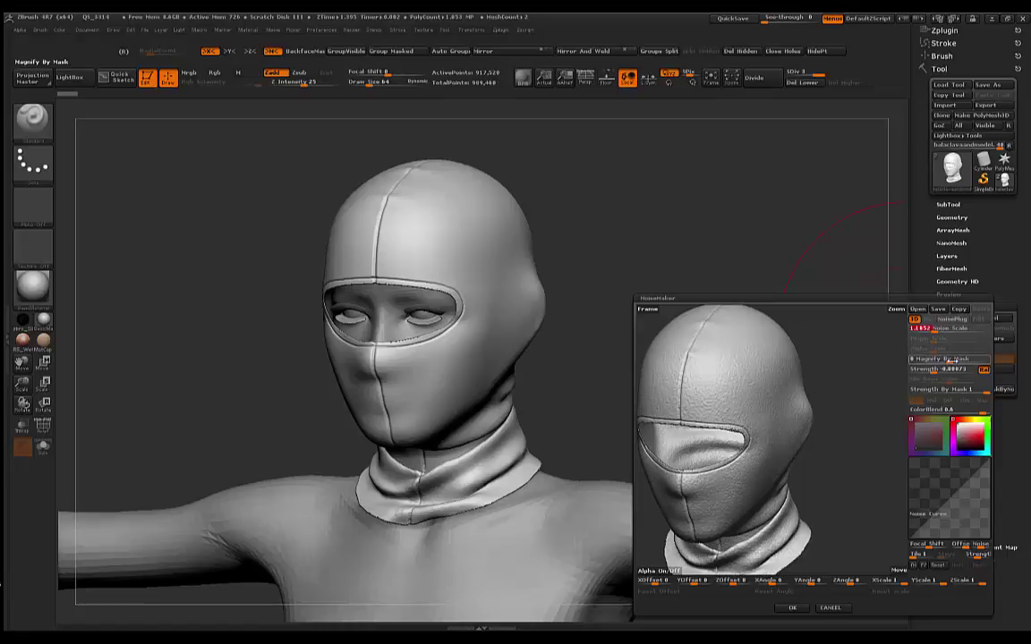
{"action": "left_click", "coordinate": [936, 359]}
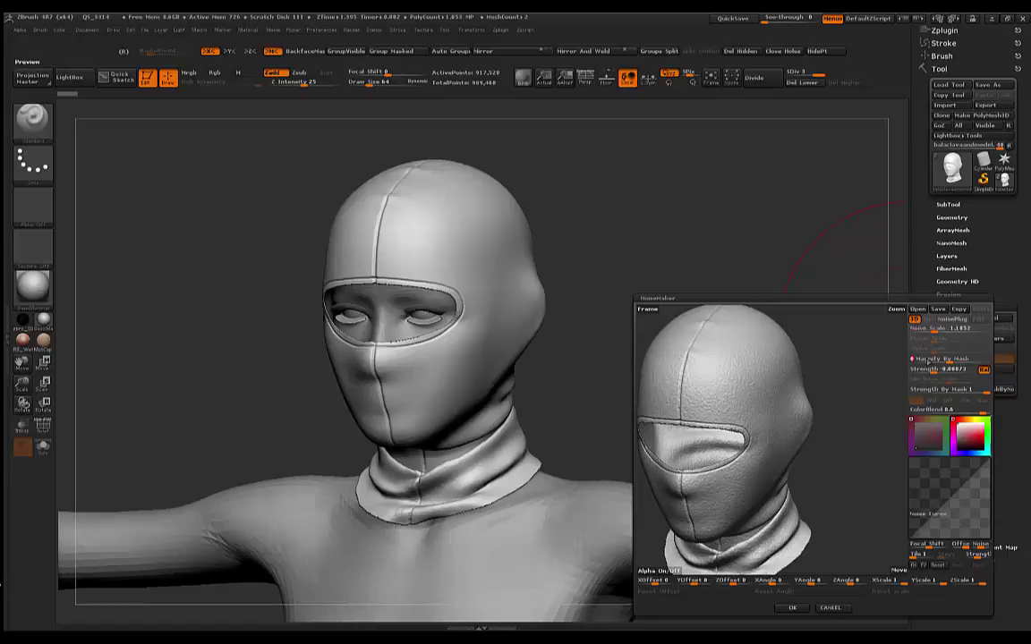
{"action": "left_click", "coordinate": [951, 319]}
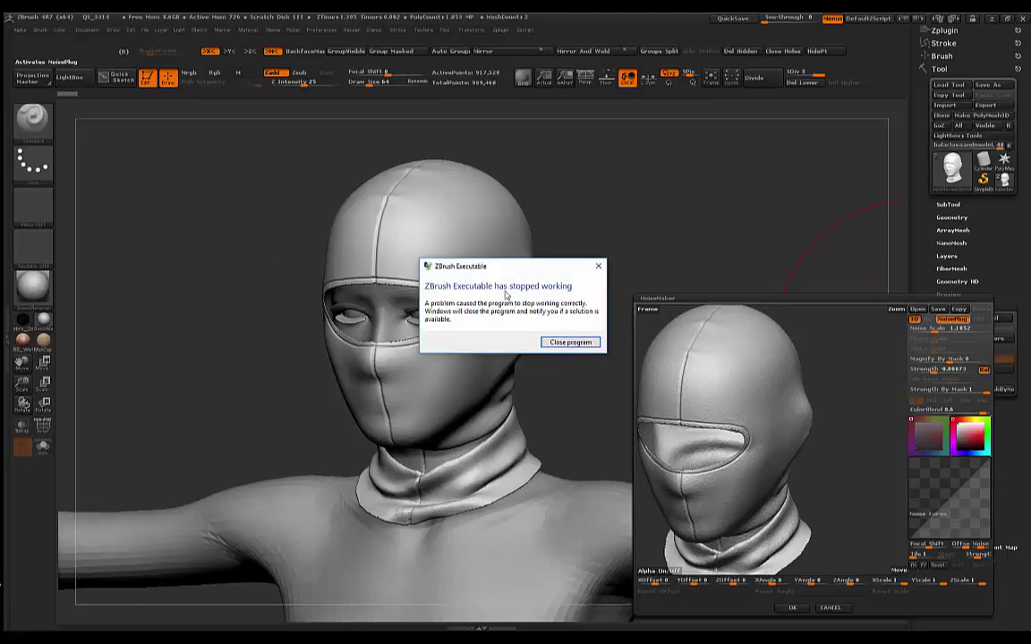
Move the stopped-working dialog aside and close the crashed ZBrush program
{"action": "left_click_drag", "start_coordinate": [515, 268], "coordinate": [505, 264]}
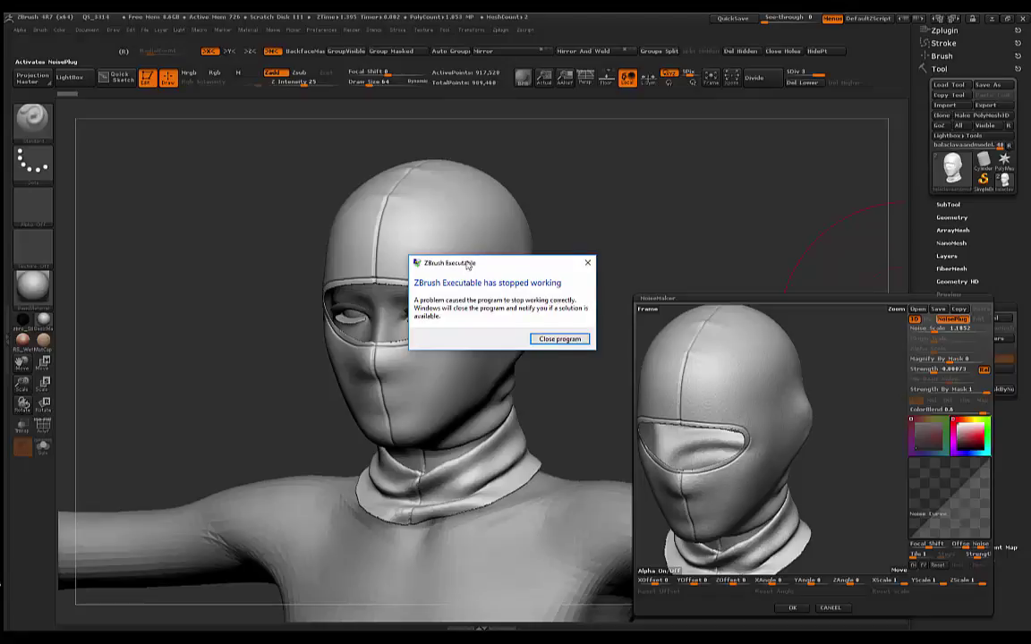
{"action": "left_click_drag", "start_coordinate": [467, 265], "coordinate": [467, 260]}
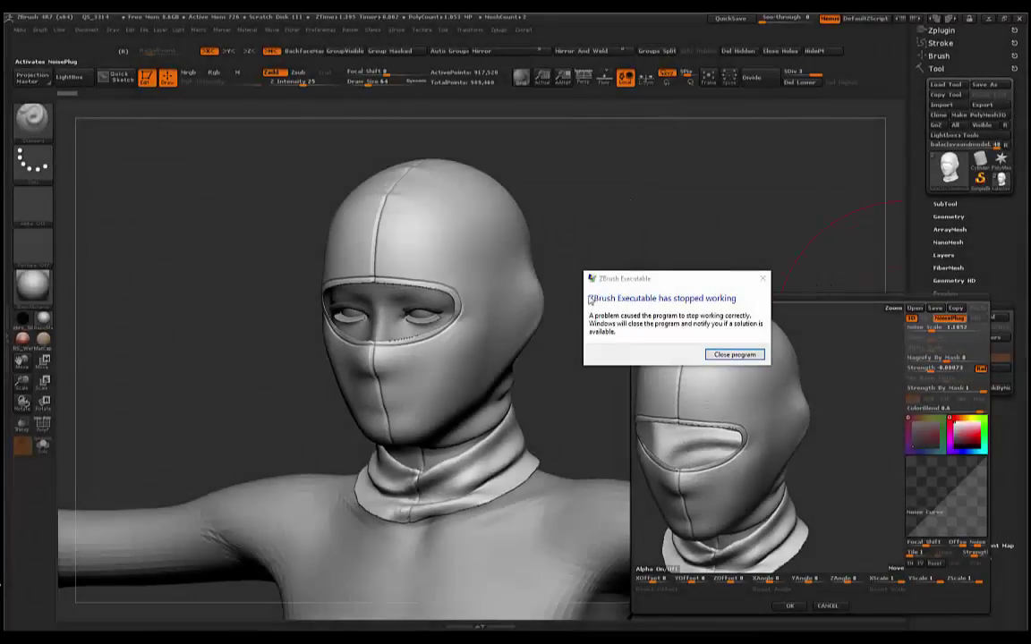
{"action": "left_click", "coordinate": [725, 356]}
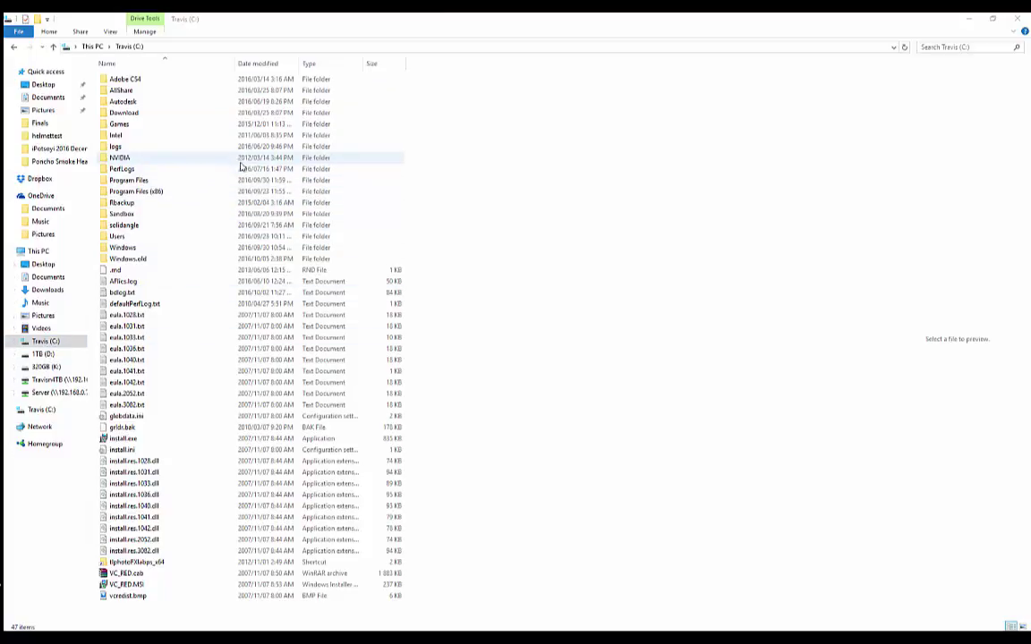
Browse Users > Public > Public Documents > ZBrushData > ZStartup > ConfigFiles in File Explorer
{"action": "left_click", "coordinate": [121, 237]}
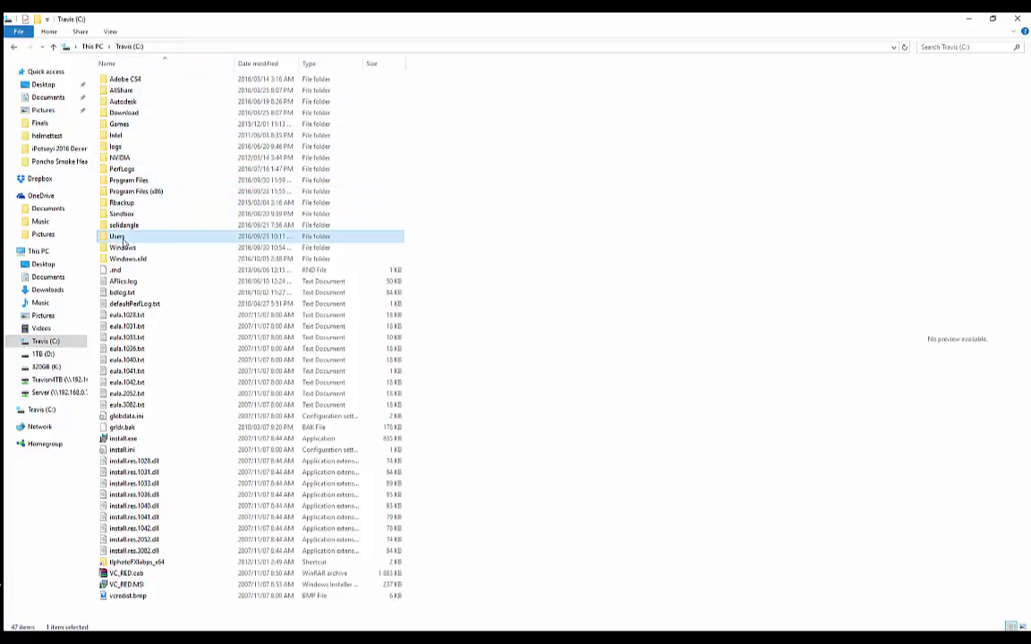
{"action": "double_click", "coordinate": [121, 238]}
{"action": "double_click", "coordinate": [119, 91]}
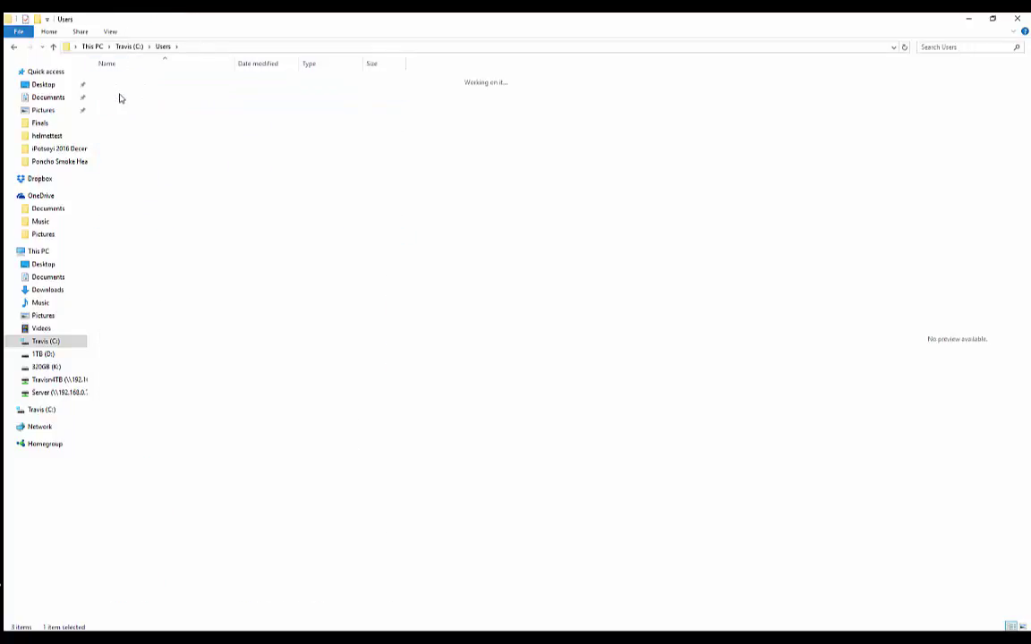
{"action": "double_click", "coordinate": [125, 93]}
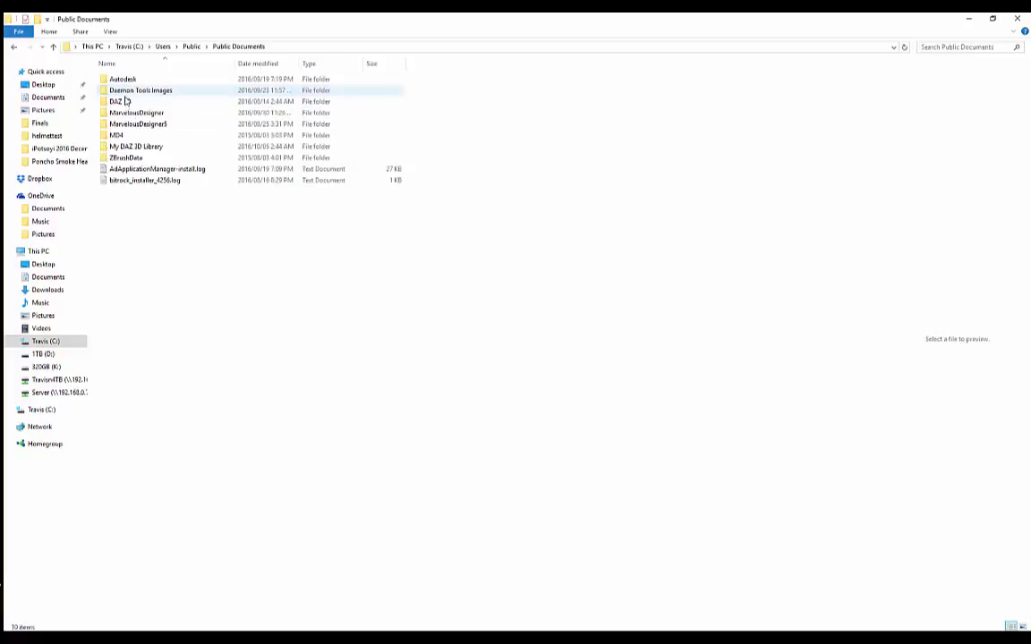
{"action": "double_click", "coordinate": [128, 159]}
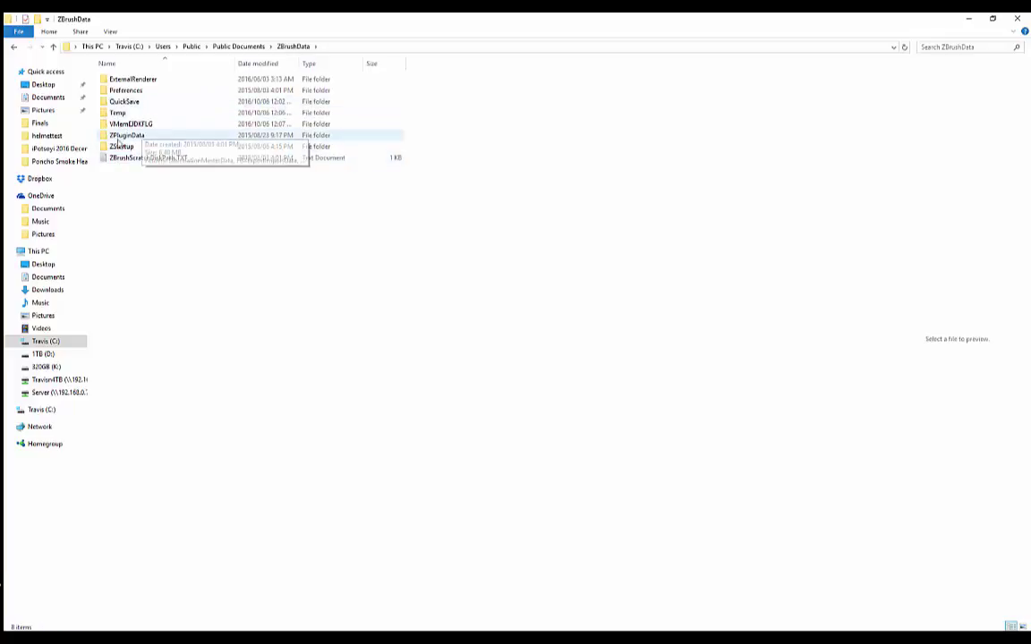
{"action": "double_click", "coordinate": [124, 148]}
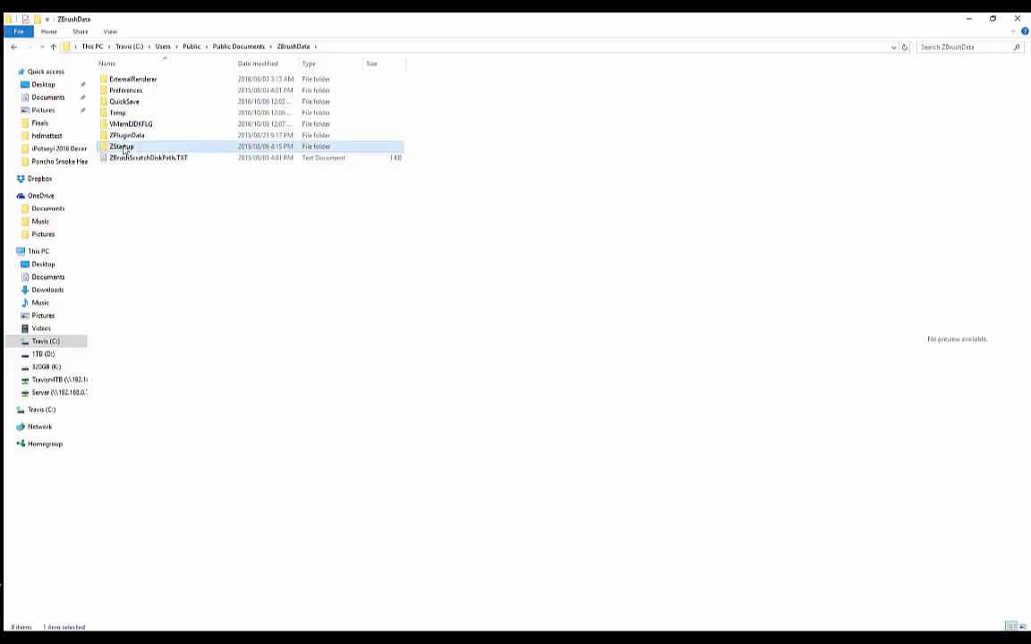
{"action": "double_click", "coordinate": [126, 81]}
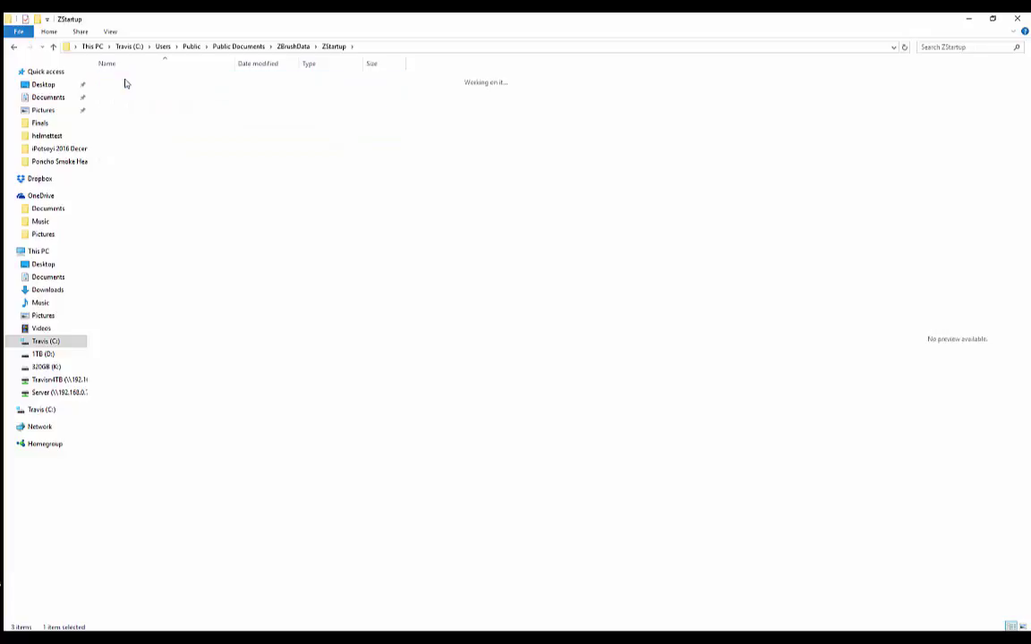
Rename ZBrushCustomUISize.cfg in ConfigFiles to ZBrushCustomUISize_1.cfg using the right-click Rename option
{"action": "left_click", "coordinate": [160, 83]}
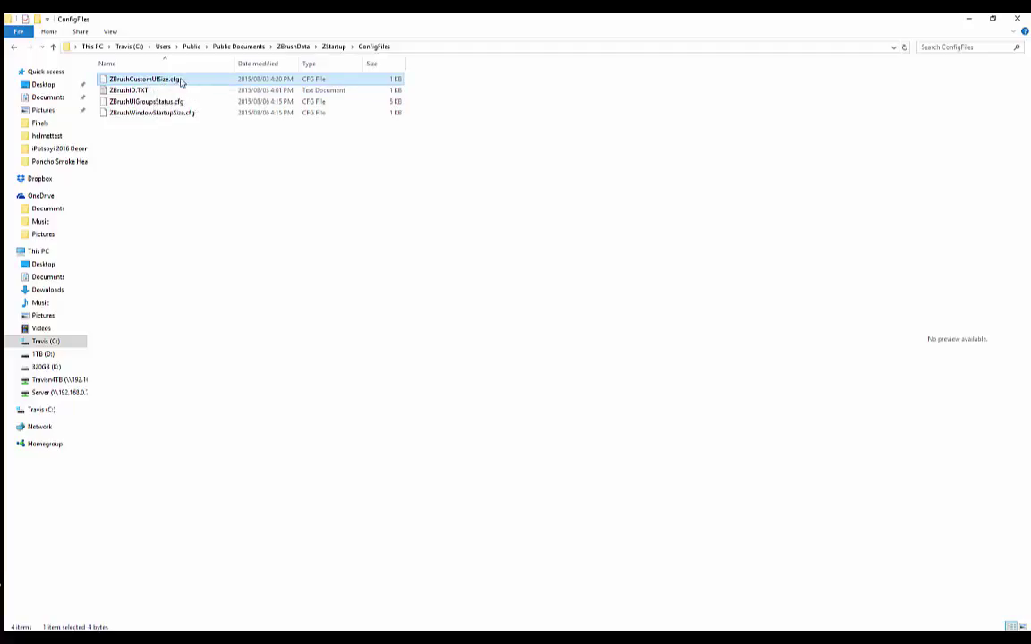
{"action": "right_click", "coordinate": [180, 81]}
{"action": "left_click", "coordinate": [106, 315]}
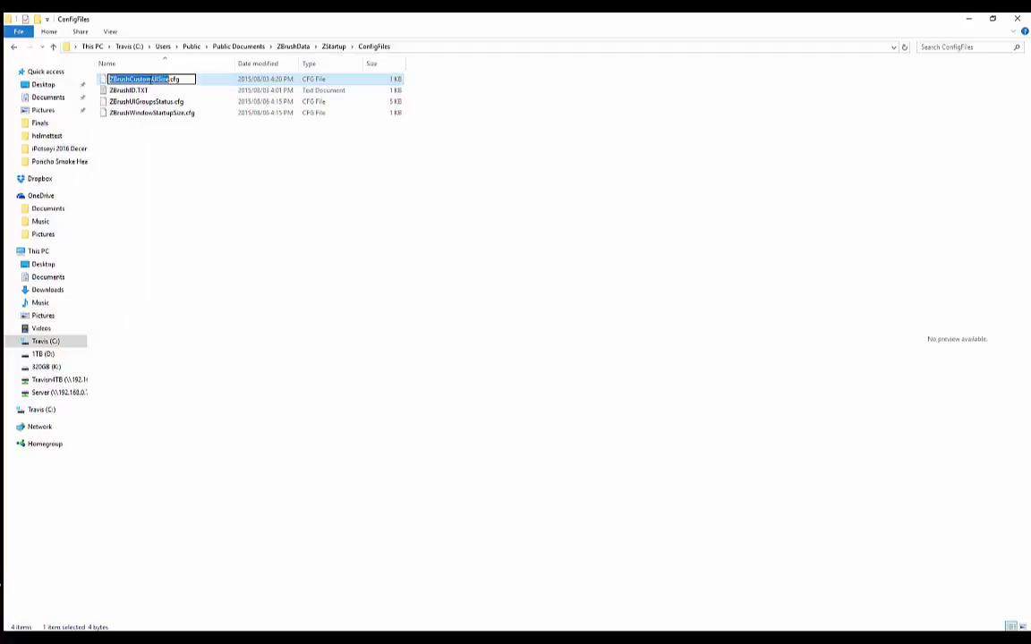
{"action": "left_click", "coordinate": [157, 78]}
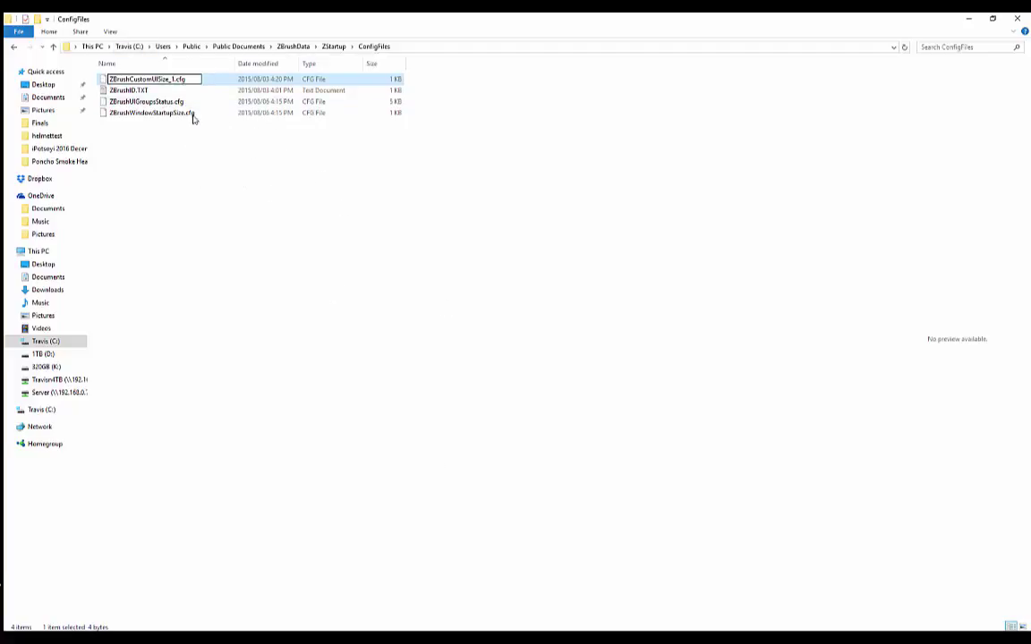
{"action": "key", "text": "Return"}
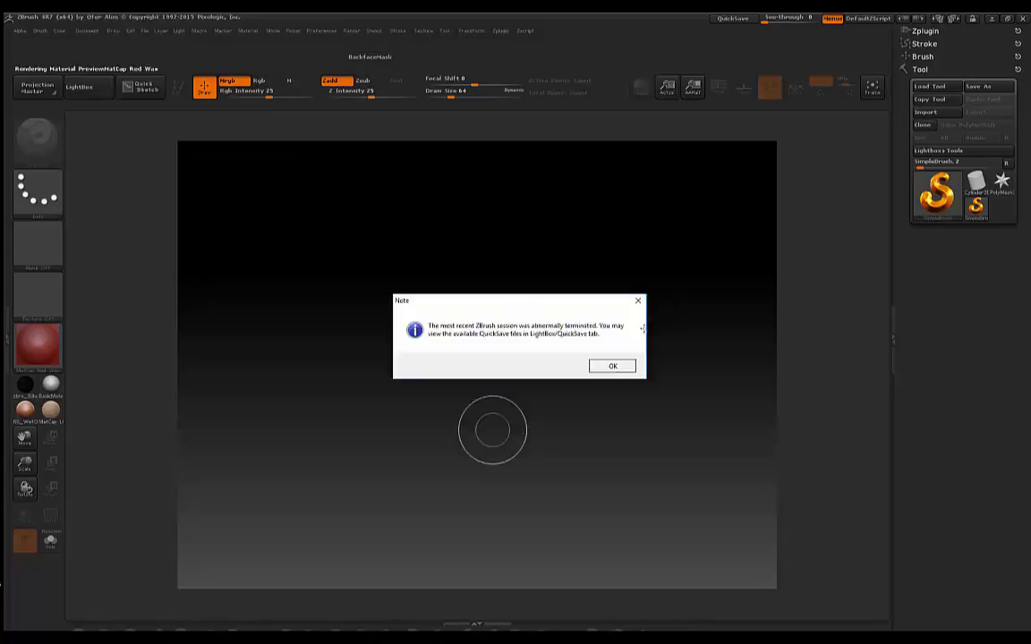
Dismiss the abnormal-shutdown notice, load QS_3314.ZPR from LightBox QuickSave, and frame the balaclava head
{"action": "left_click", "coordinate": [612, 365]}
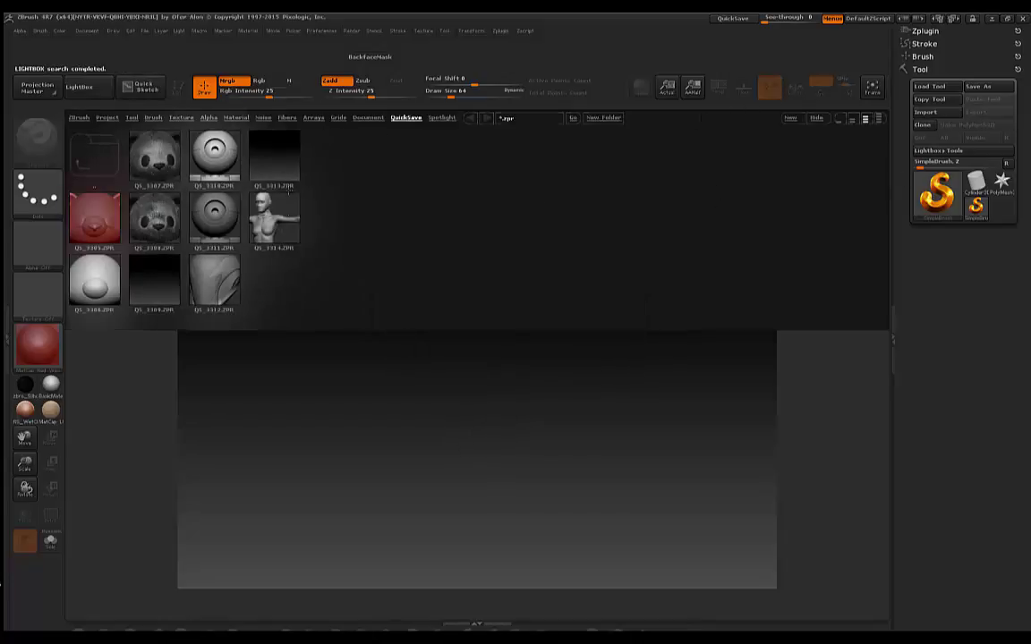
{"action": "double_click", "coordinate": [274, 218]}
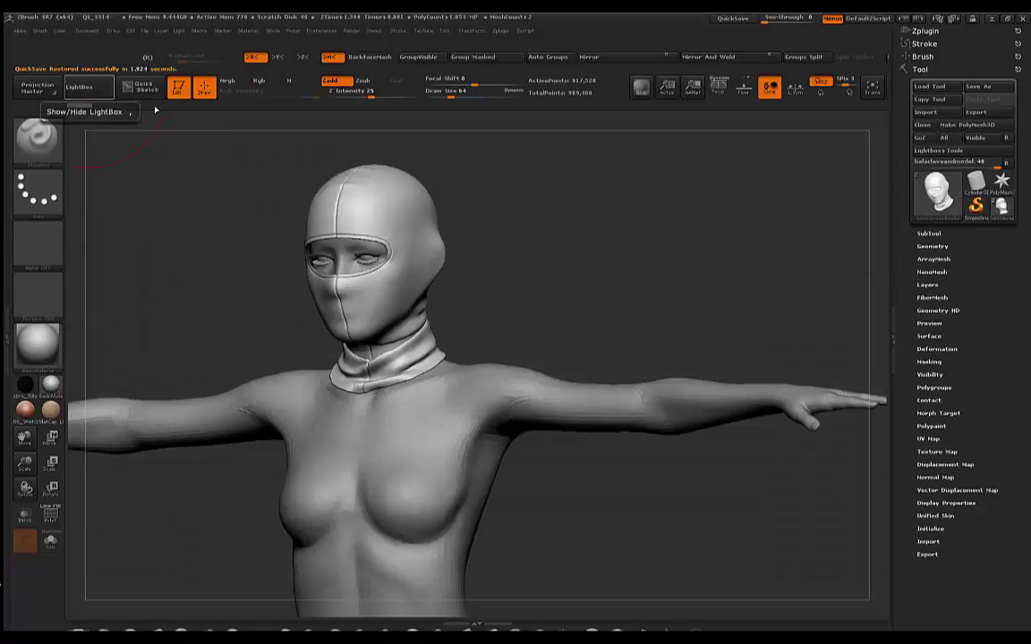
{"action": "left_click_drag", "start_coordinate": [573, 338], "coordinate": [680, 295], "text": "alt"}
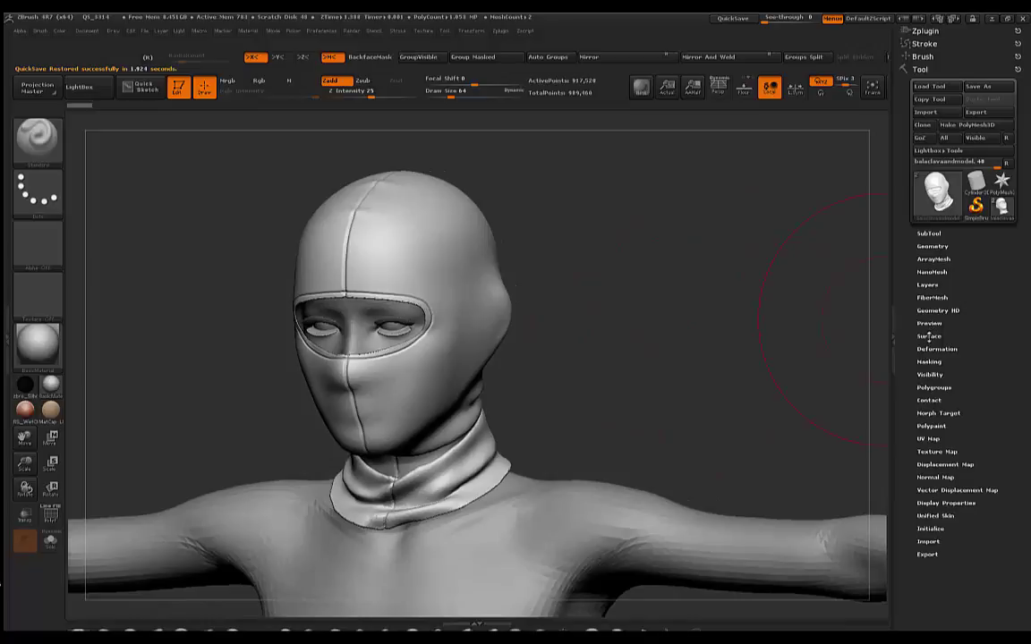
Reopen the NoiseMaker editor from Tool > Surface, centre the head preview, and bring up NoisePlug's list
{"action": "left_click", "coordinate": [929, 337]}
{"action": "left_click", "coordinate": [918, 352]}
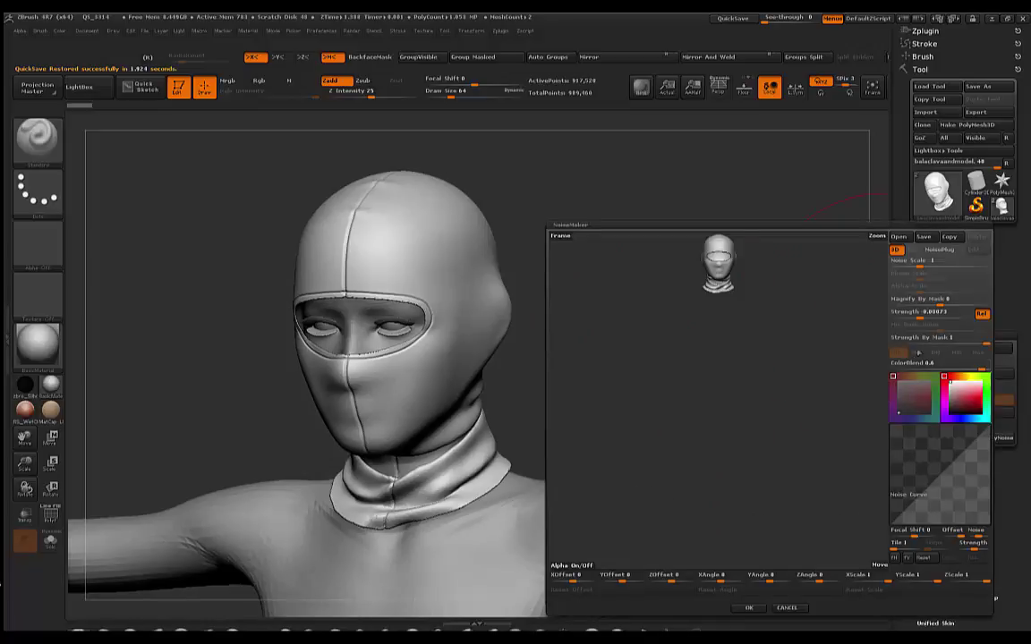
{"action": "left_click_drag", "start_coordinate": [769, 366], "coordinate": [817, 364], "text": "alt"}
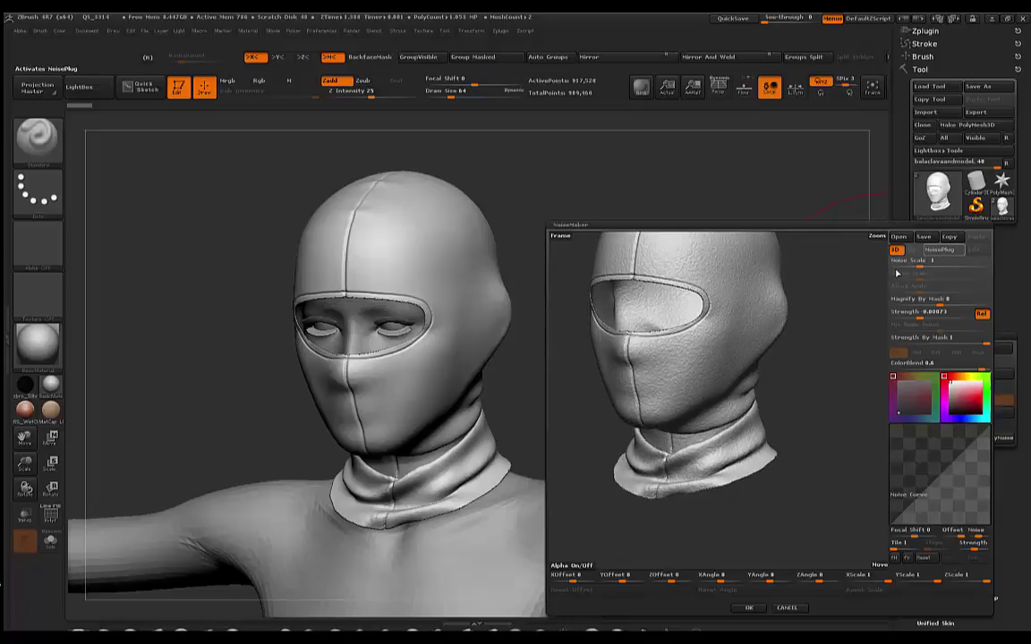
{"action": "left_click", "coordinate": [939, 250]}
Choose Dents plug-in noise, set Magnify By Mask 0.00867 and Plugin Scale 2.295, then rotate the preview
{"action": "left_click", "coordinate": [205, 137]}
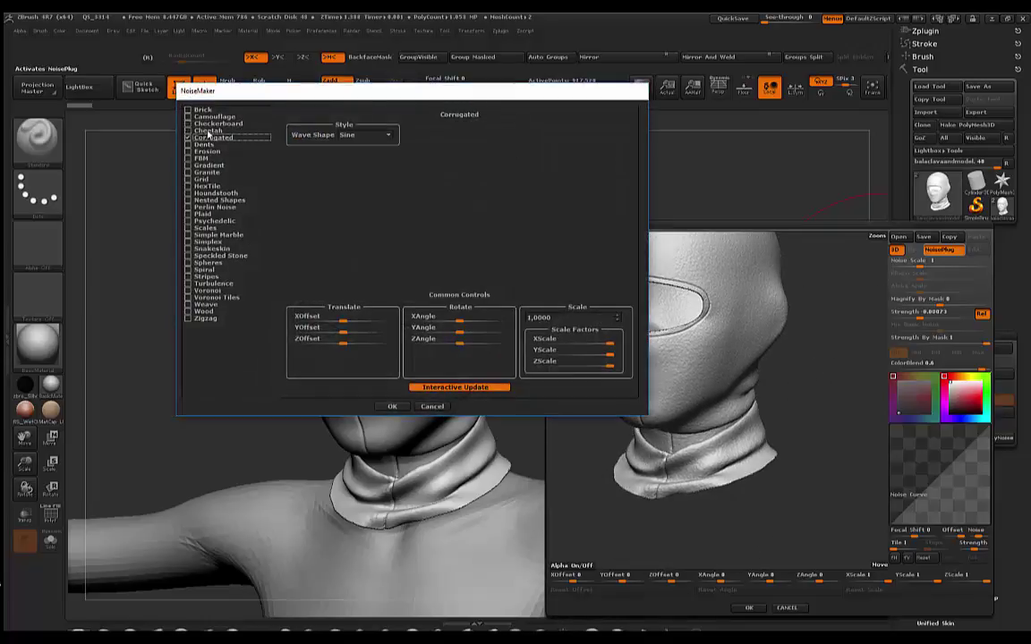
{"action": "left_click", "coordinate": [208, 131]}
{"action": "left_click", "coordinate": [205, 144]}
{"action": "left_click", "coordinate": [392, 406]}
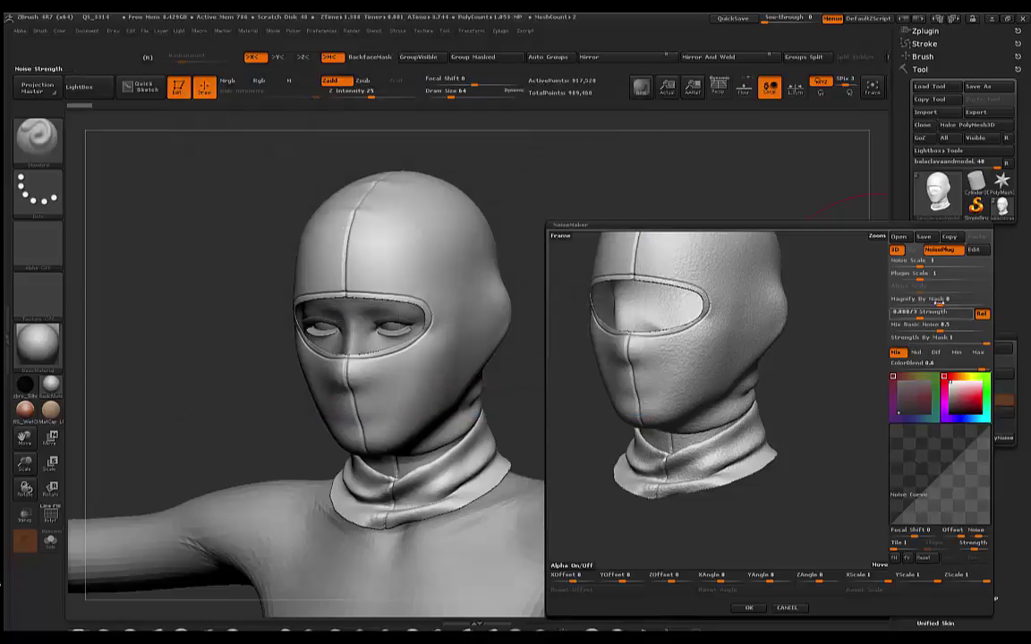
{"action": "left_click_drag", "start_coordinate": [949, 306], "coordinate": [932, 278]}
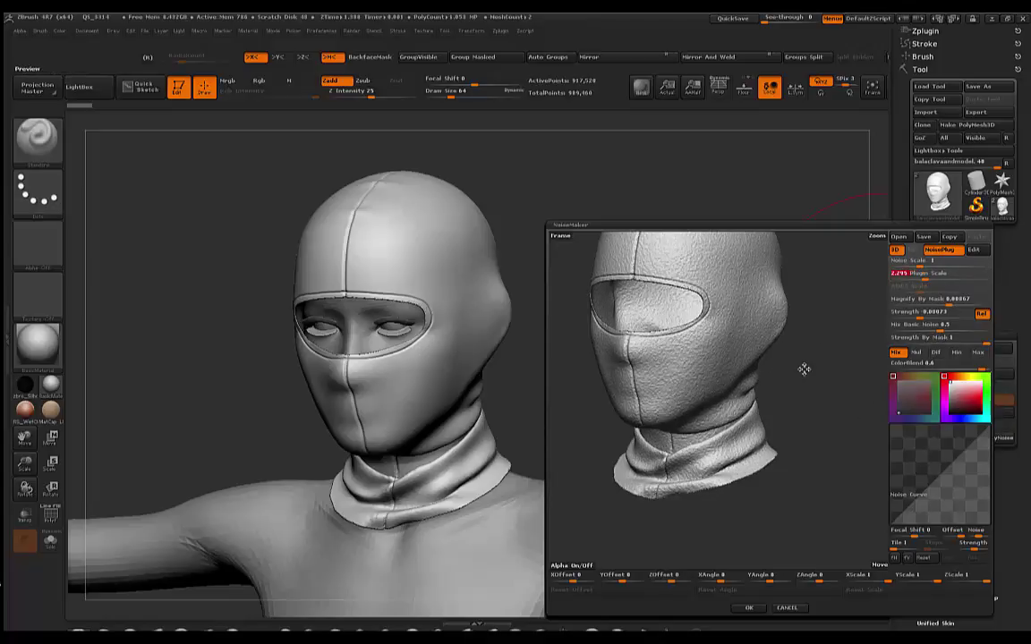
{"action": "left_click_drag", "start_coordinate": [821, 367], "coordinate": [806, 452]}
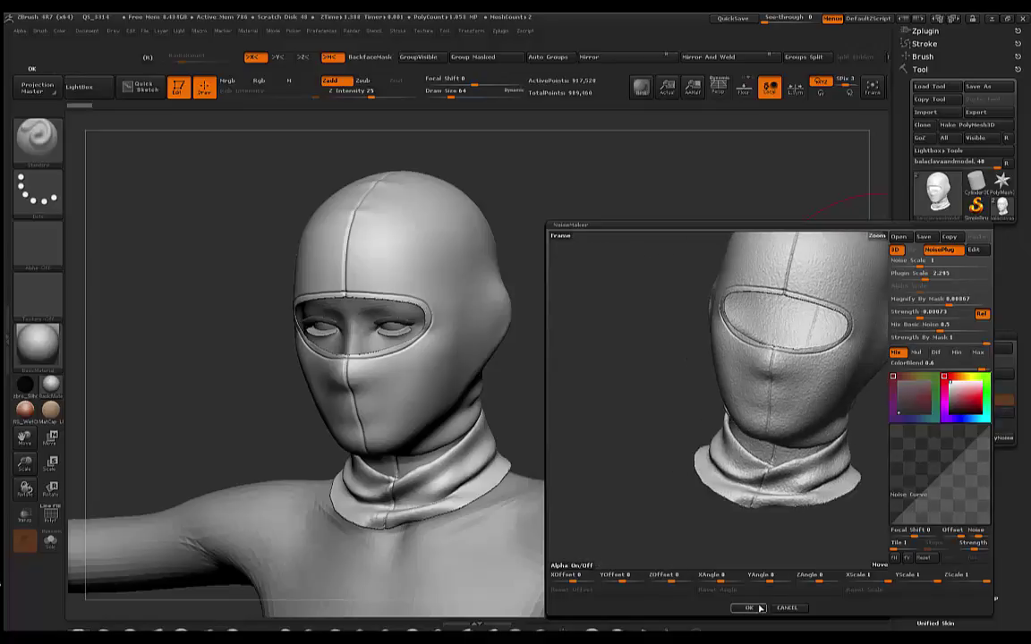
Accept the NoiseMaker settings and use Apply To Mesh to bake the plug-in noise into the balaclava
{"action": "left_click", "coordinate": [749, 608]}
{"action": "mouse_move", "coordinate": [599, 312]}
{"action": "left_mouse_down"}
{"action": "mouse_move", "coordinate": [678, 281]}
{"action": "mouse_move", "coordinate": [653, 268]}
{"action": "mouse_move", "coordinate": [605, 294]}
{"action": "mouse_move", "coordinate": [678, 251]}
{"action": "mouse_move", "coordinate": [684, 290]}
{"action": "mouse_move", "coordinate": [592, 225]}
{"action": "mouse_move", "coordinate": [626, 241]}
{"action": "left_mouse_up"}
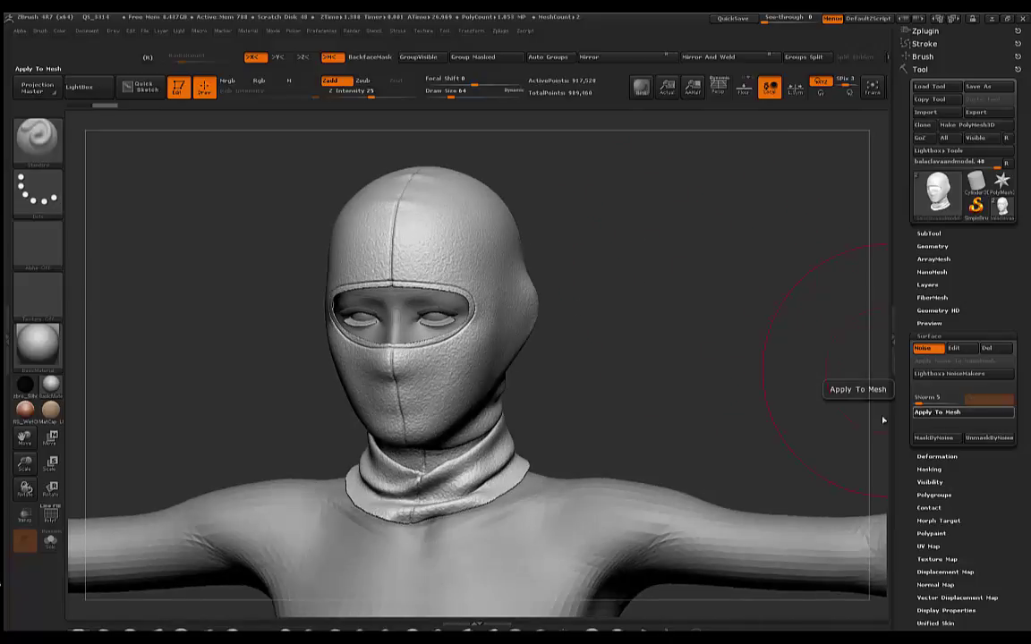
{"action": "left_click", "coordinate": [937, 412]}
{"action": "mouse_move", "coordinate": [646, 316]}
{"action": "left_mouse_down"}
{"action": "mouse_move", "coordinate": [723, 279]}
{"action": "mouse_move", "coordinate": [678, 304]}
{"action": "mouse_move", "coordinate": [686, 271]}
{"action": "mouse_move", "coordinate": [674, 290]}
{"action": "mouse_move", "coordinate": [696, 273]}
{"action": "mouse_move", "coordinate": [688, 308]}
{"action": "mouse_move", "coordinate": [696, 288]}
{"action": "mouse_move", "coordinate": [681, 293]}
{"action": "mouse_move", "coordinate": [703, 290]}
{"action": "mouse_move", "coordinate": [697, 285]}
{"action": "left_mouse_up"}
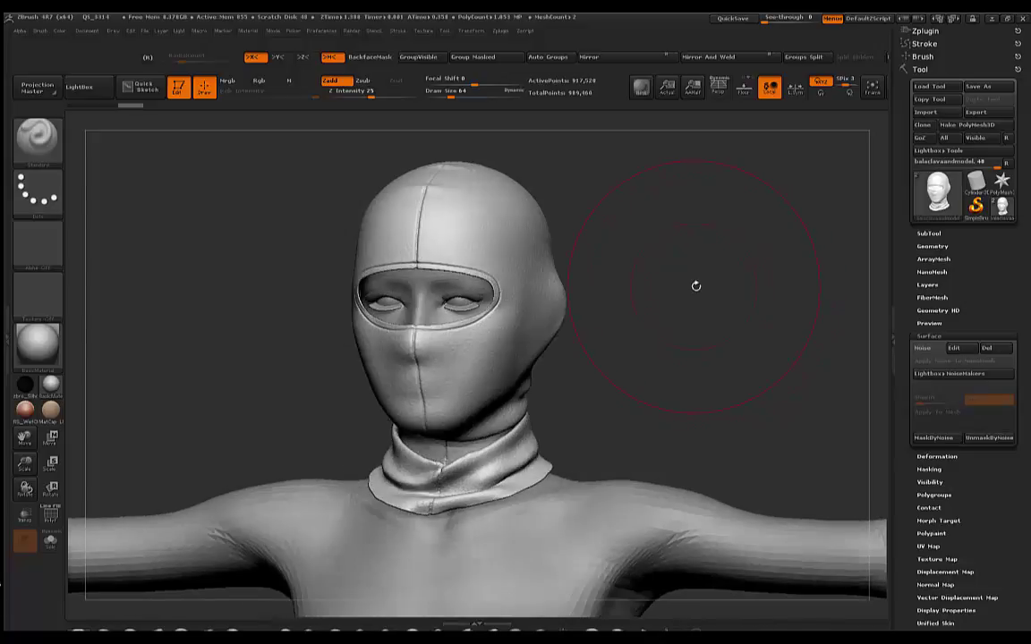